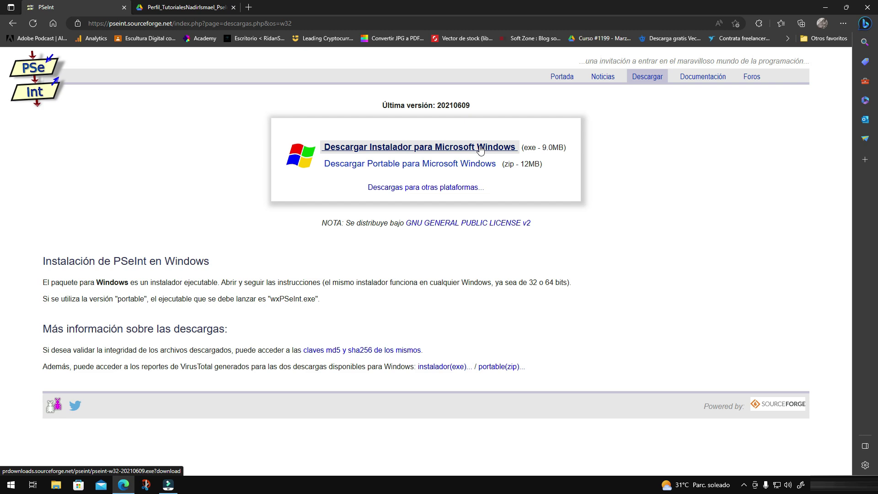
Step: Download the PSeInt installer for Microsoft Windows and save pseint-w32-20210609.exe in the Descargas folder
left_click(480, 151)
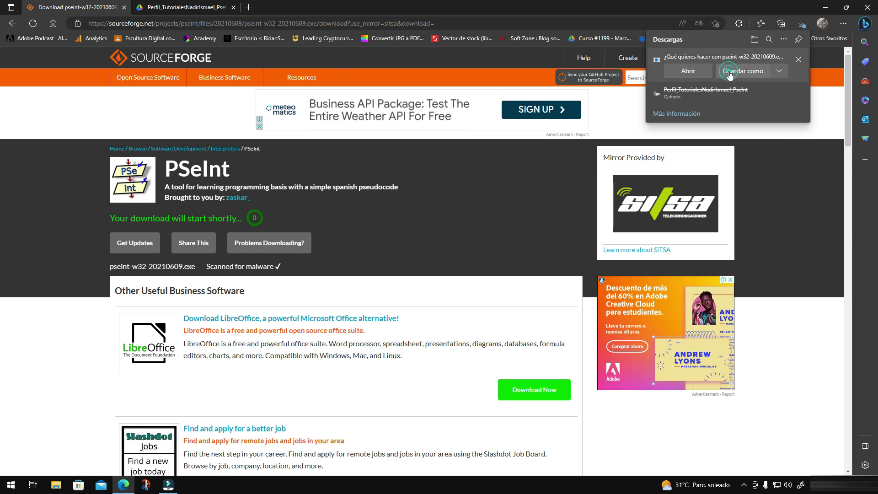
left_click(730, 73)
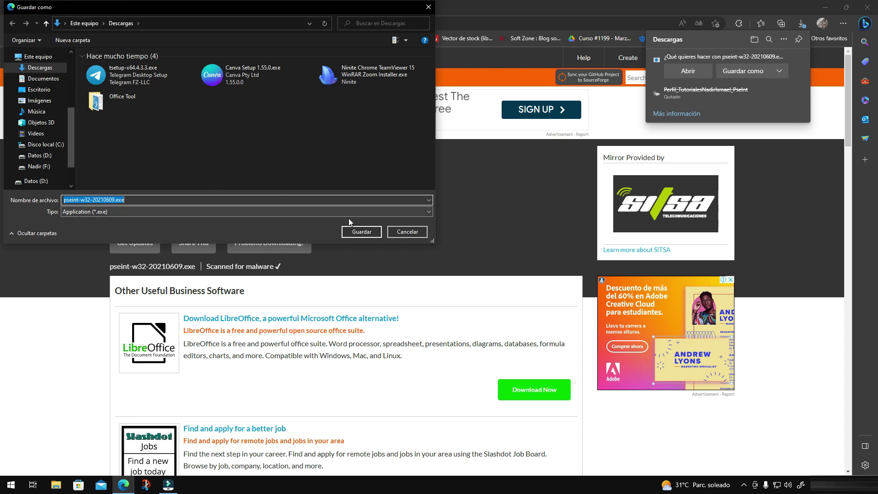
left_click(362, 232)
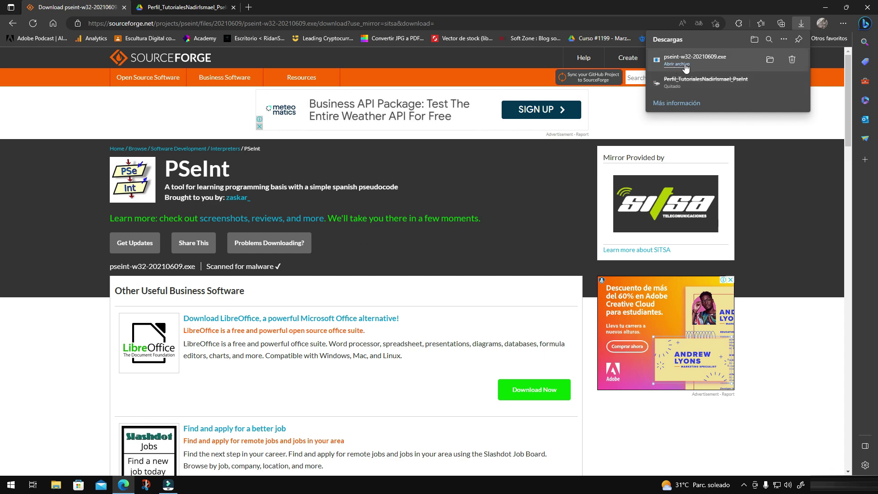
Step: Launch the downloaded PSeInt installer, close the SourceForge page and minimize the browser
left_click(677, 64)
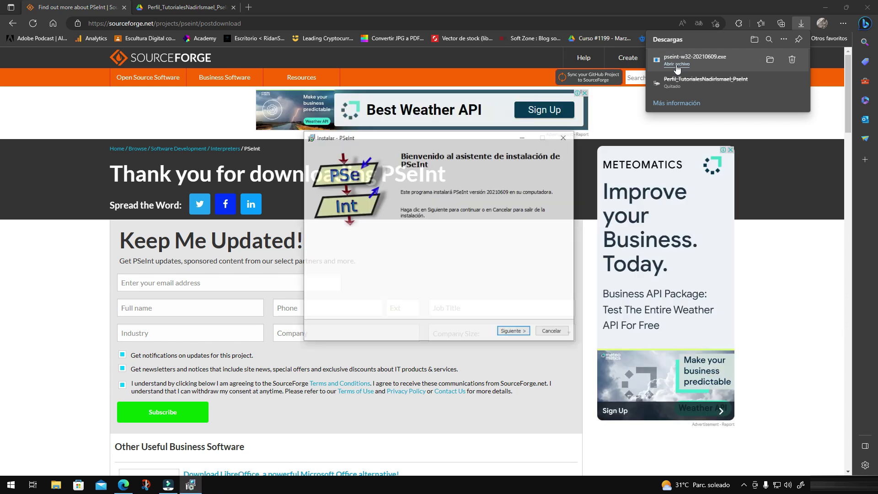
left_click(124, 7)
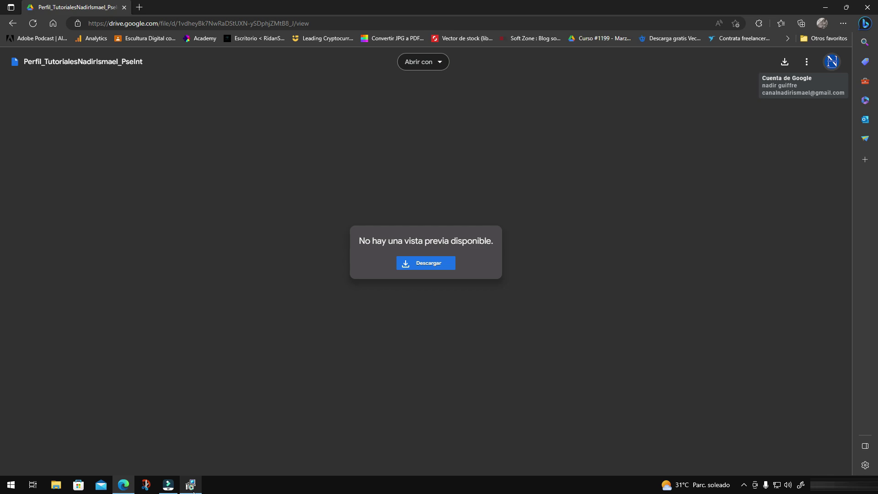
left_click(190, 484)
left_click(733, 13)
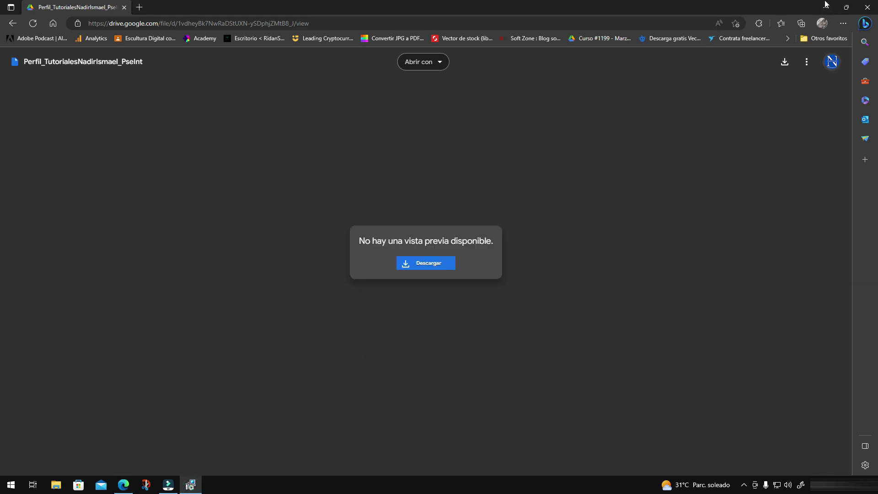
left_click(825, 7)
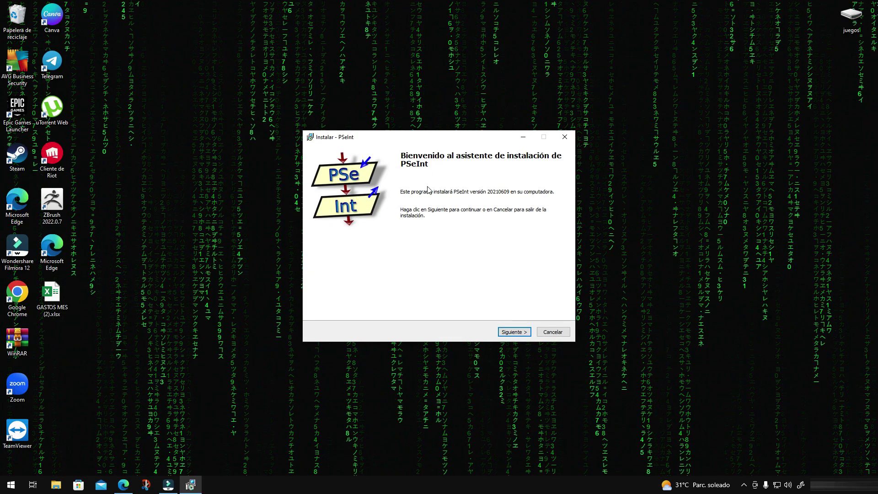
Step: Accept the license agreement, install PSeInt in C:\Program Files (x86)\PSeInt, and finish with Ejecutar PSeInt enabled
left_click(507, 332)
left_click(354, 305)
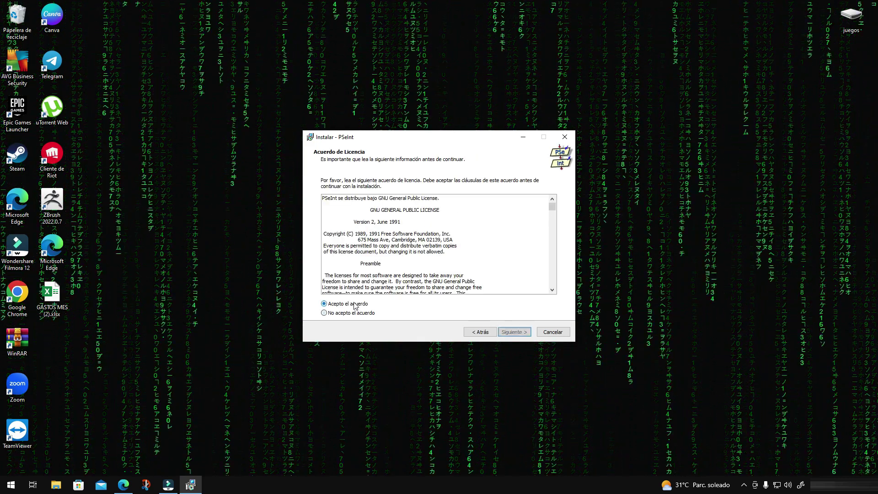
left_click_drag(552, 207, 552, 282)
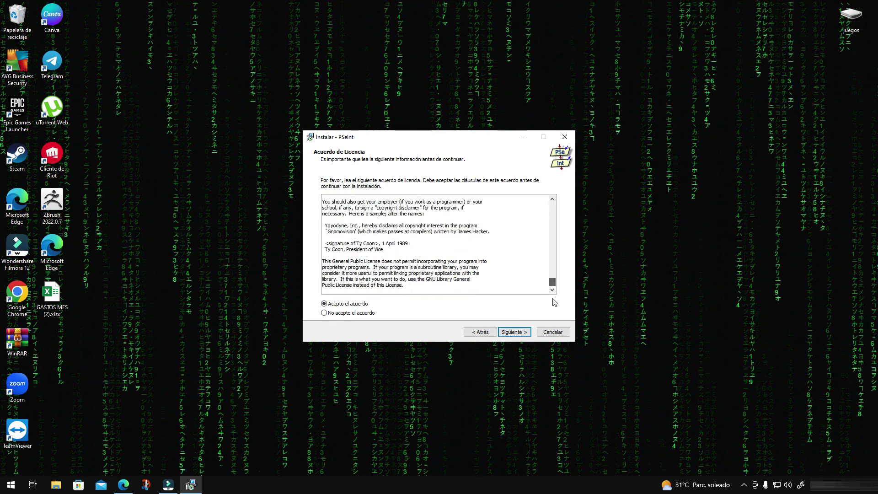
left_click(512, 333)
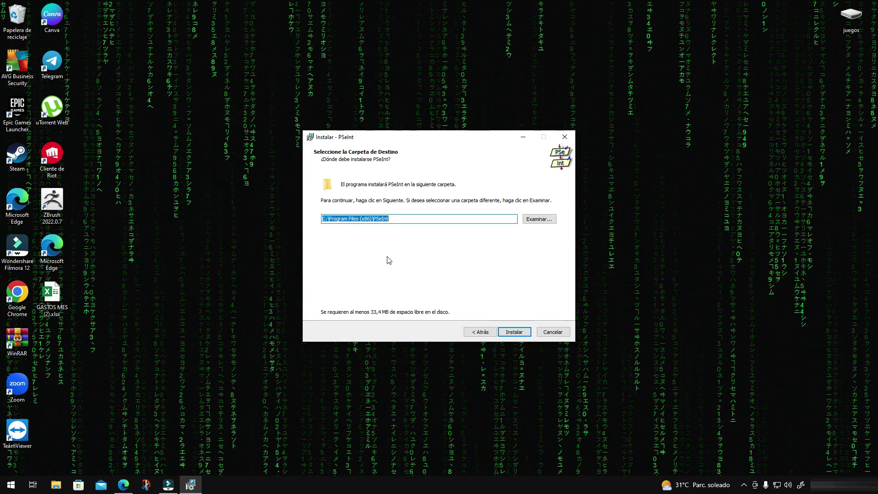
left_click(512, 332)
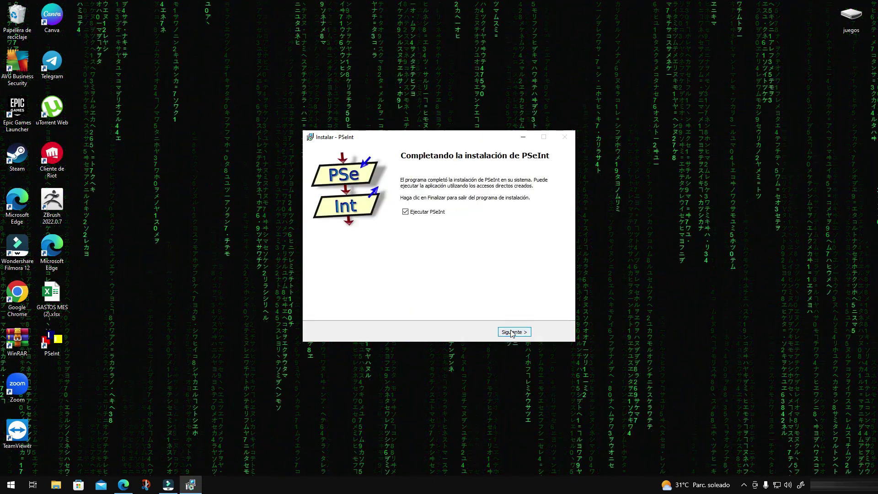
left_click(512, 332)
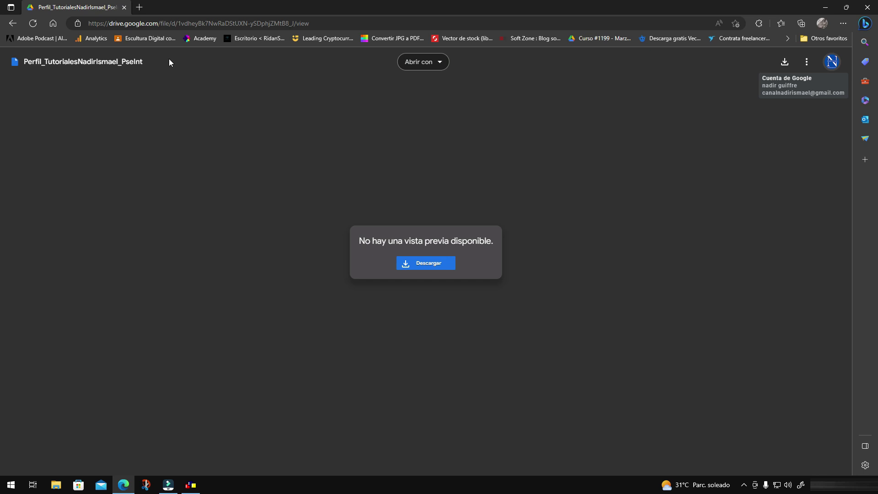
Step: Download the shared PSeInt profile file from Google Drive into the Descargas folder and minimize the browser
left_click(428, 265)
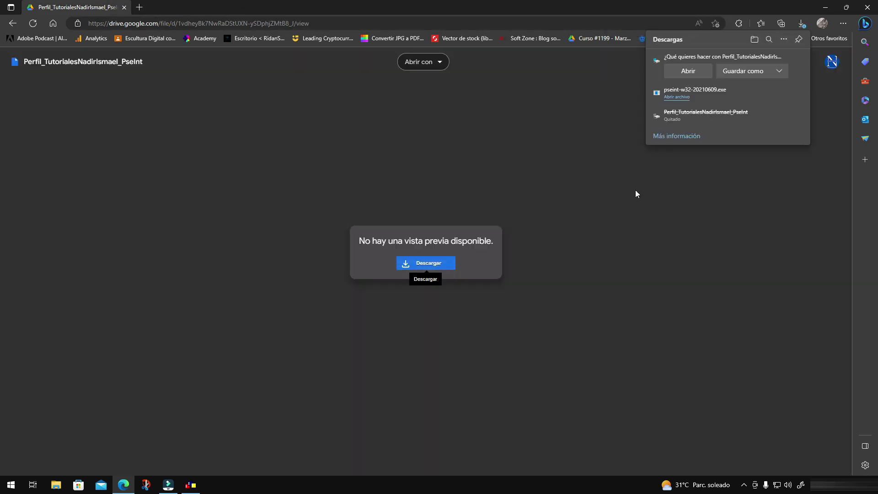
left_click(752, 72)
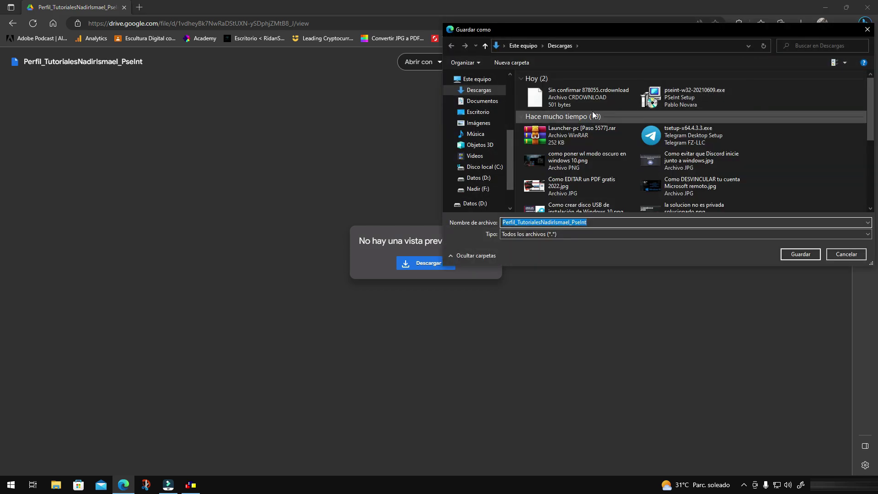
left_click(798, 254)
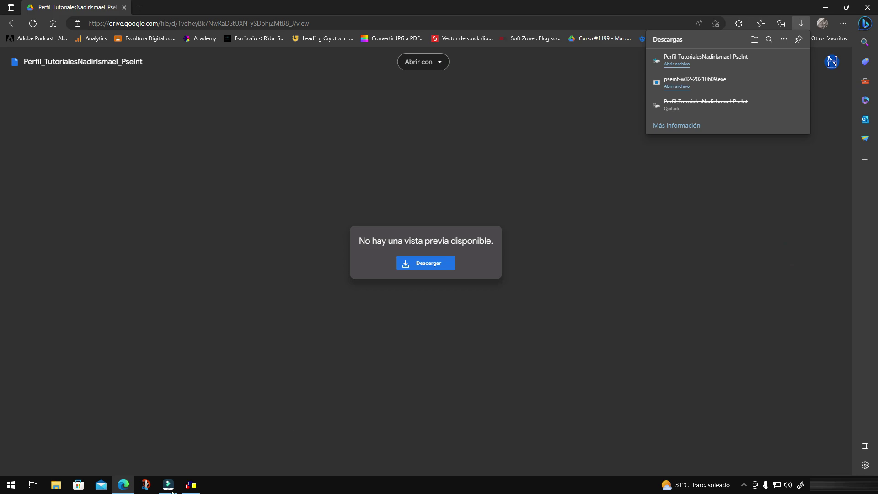
left_click(822, 6)
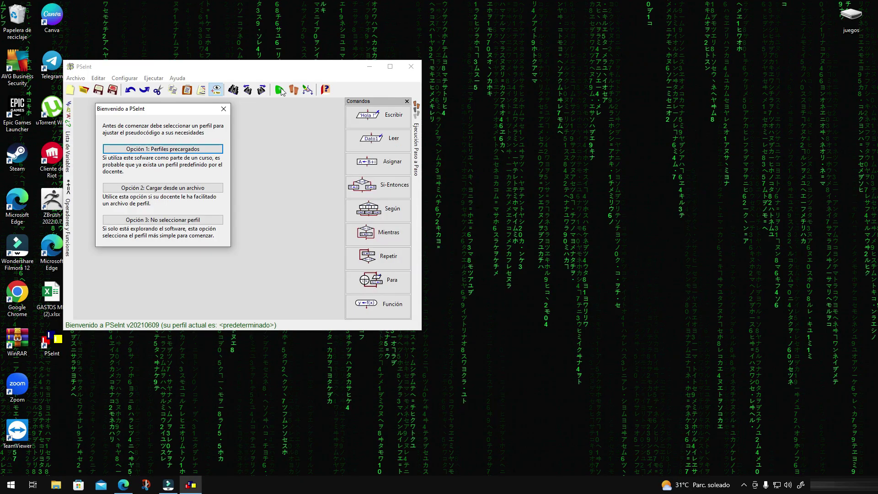
Step: Load the downloaded profile file from the Descargas folder into PSeInt and move its window toward the middle of the desktop
left_click(165, 191)
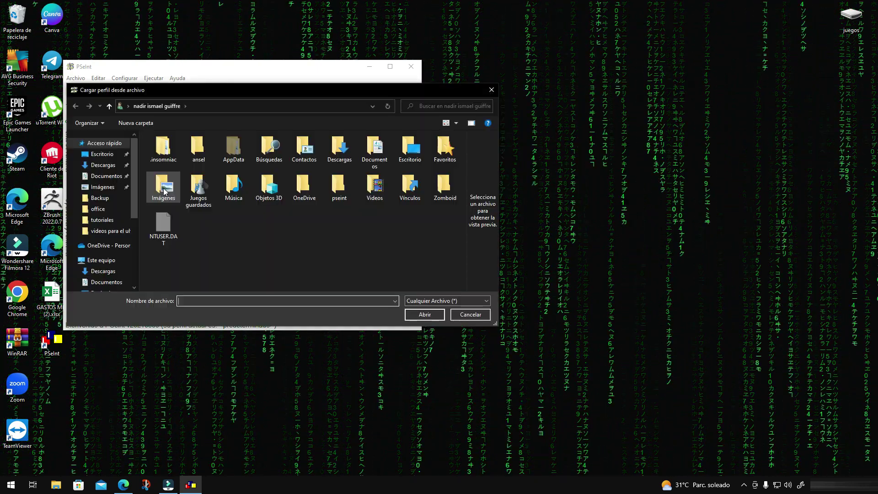
left_click(106, 169)
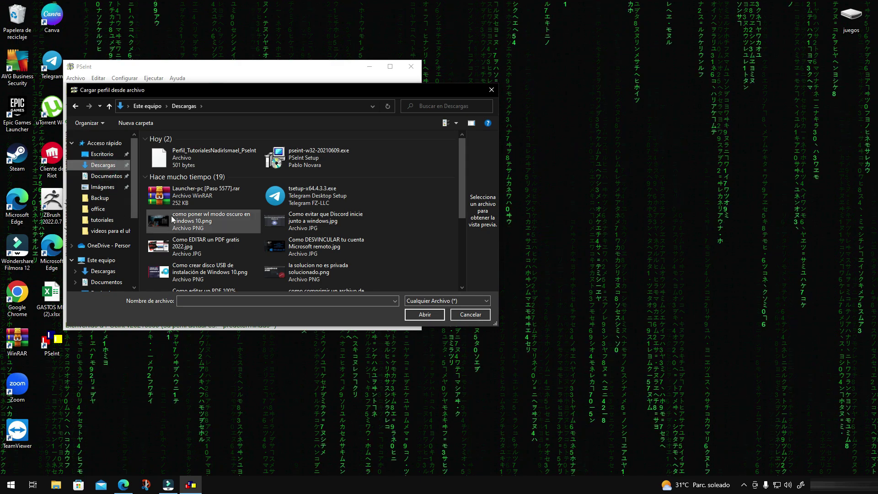
double_click(192, 158)
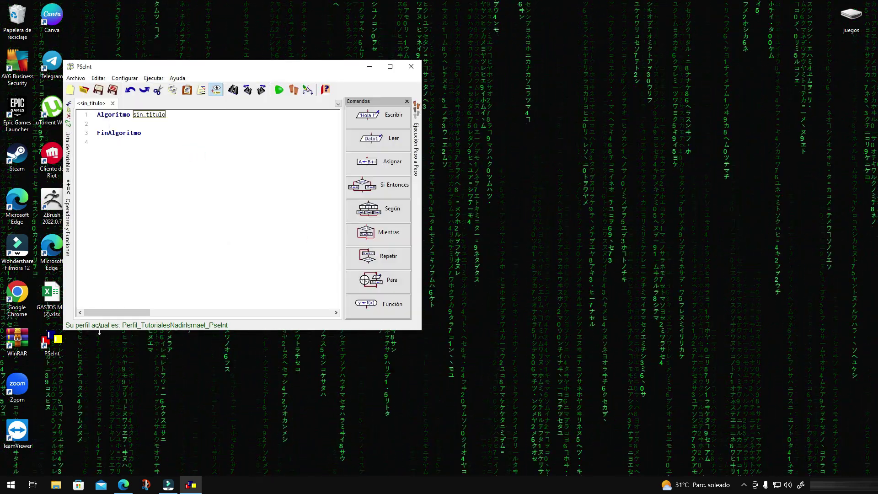
left_click_drag(235, 71, 379, 106)
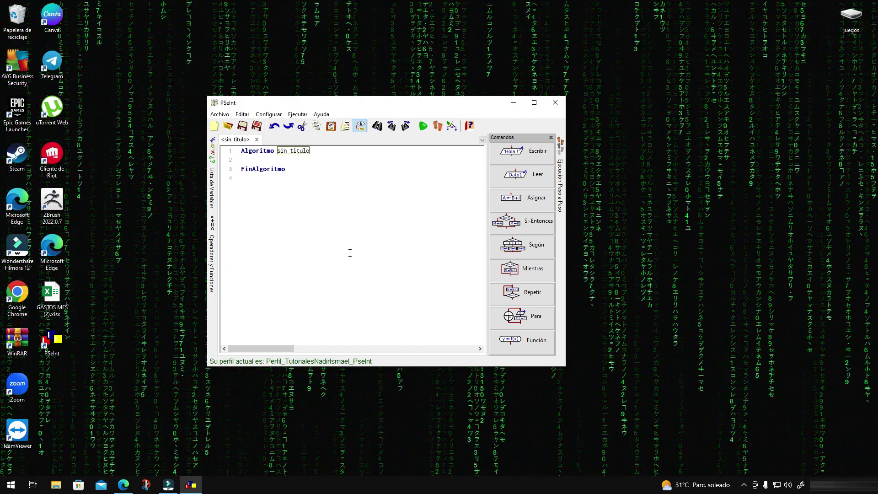
left_click(268, 115)
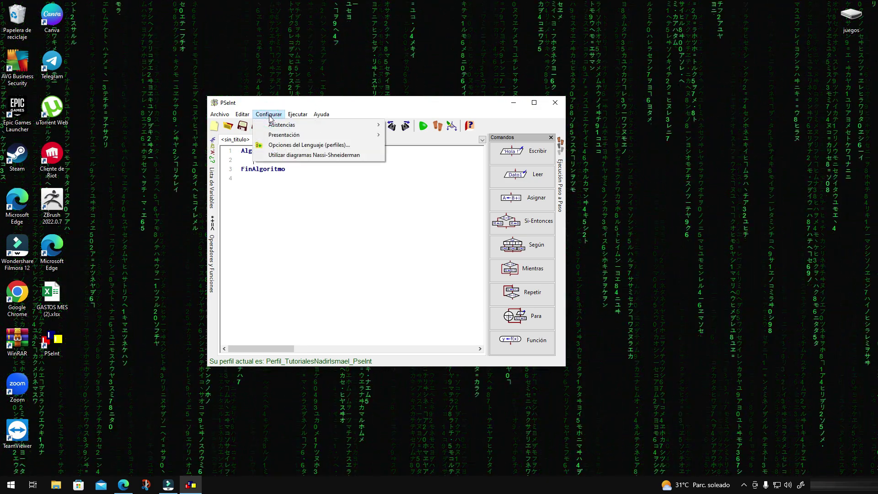
mouse_move(339, 136)
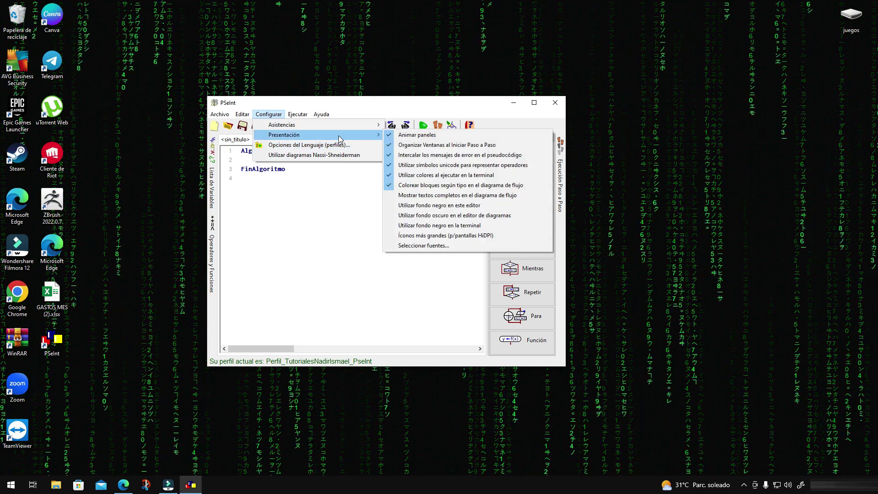
mouse_move(287, 117)
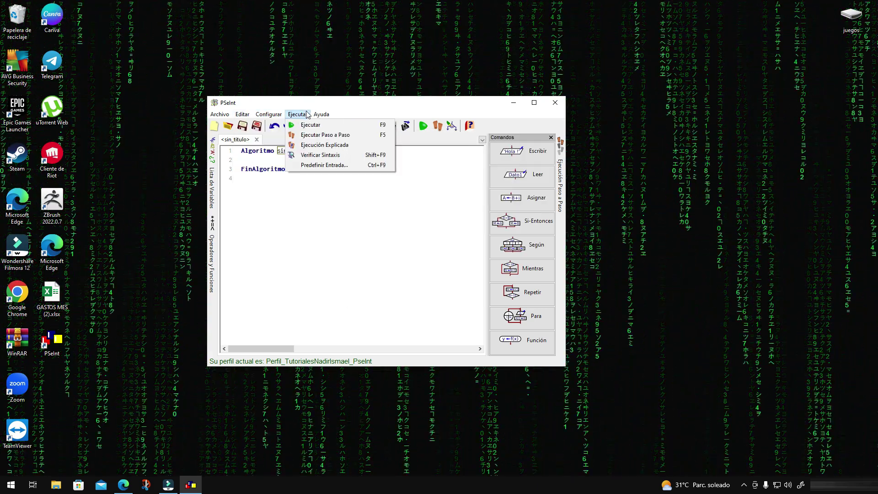
left_click(337, 166)
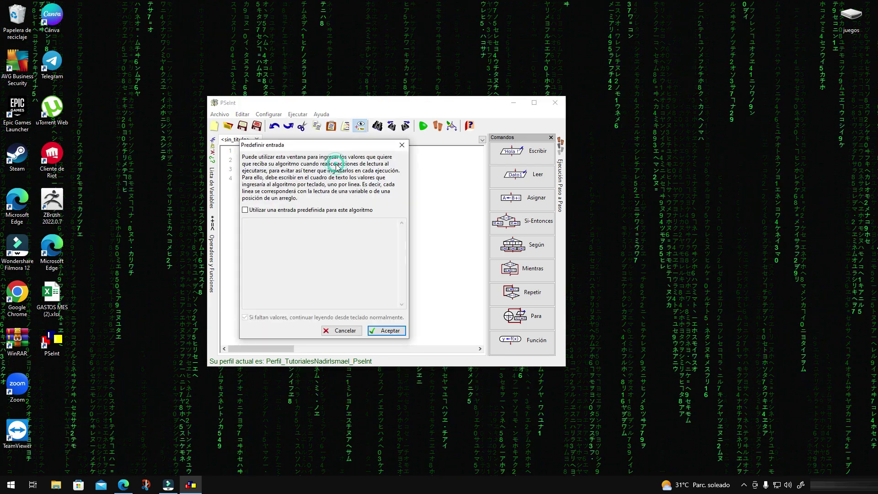
left_click(401, 146)
left_click(297, 114)
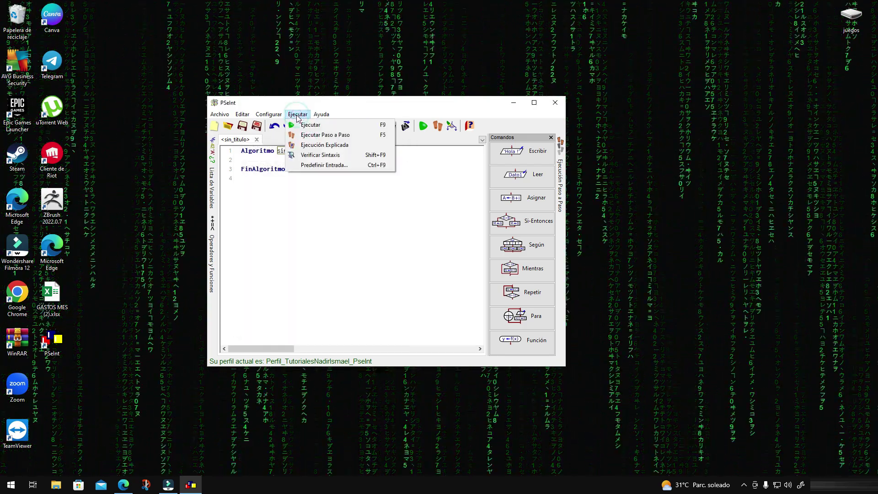
mouse_move(322, 117)
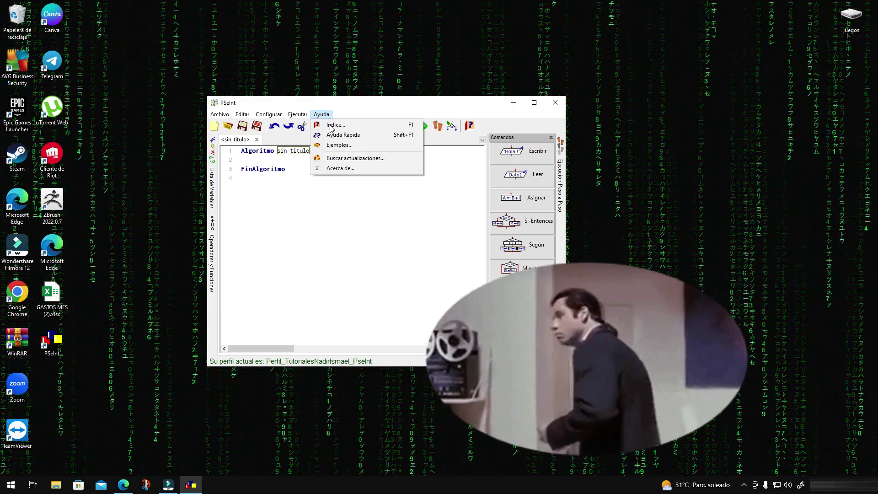
mouse_move(243, 115)
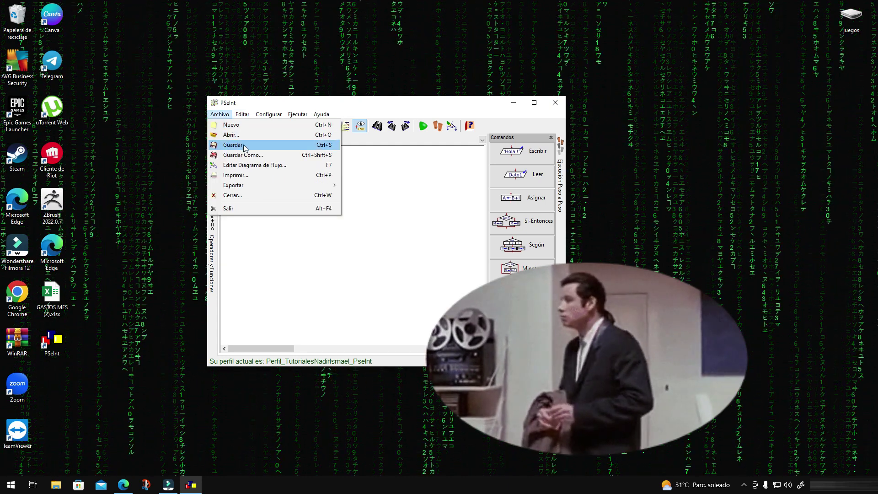
left_click(282, 230)
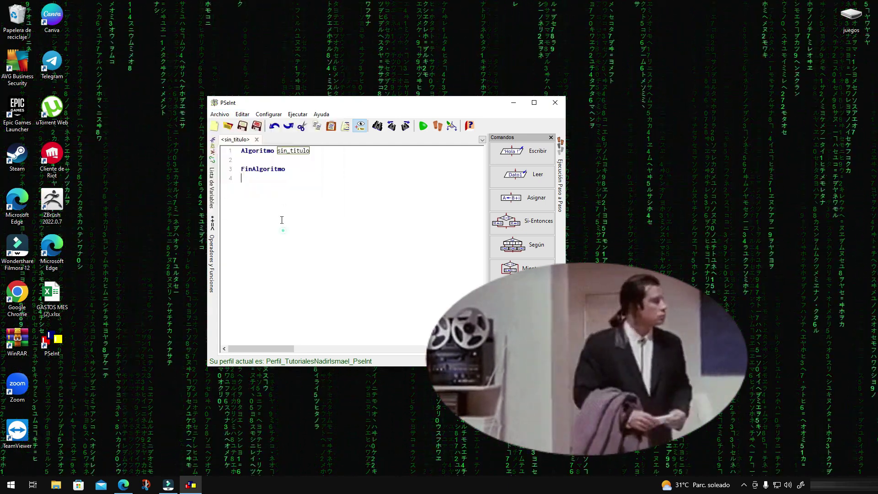
Step: Browse the preloaded institution profiles in Opciones del Lenguaje and leave the dialog without changing the loaded profile
left_click(257, 116)
mouse_move(283, 126)
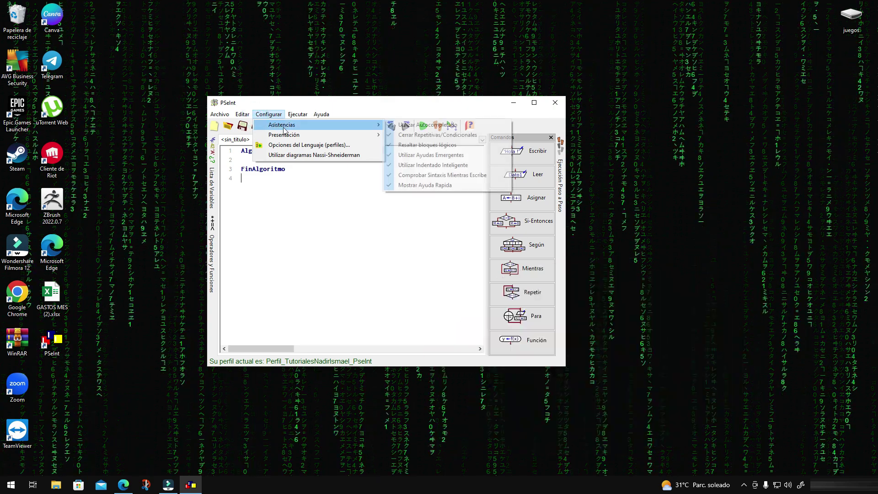
left_click(304, 145)
left_click_drag(311, 146, 416, 105)
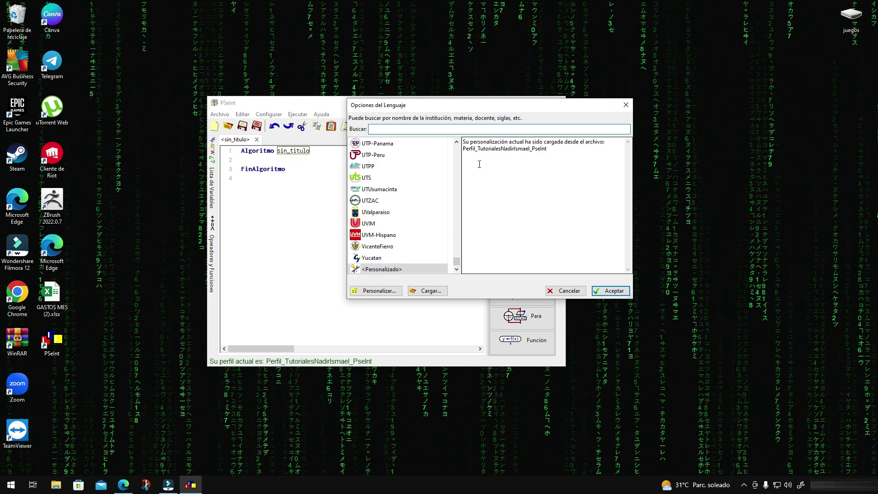
left_click_drag(456, 261, 454, 145)
scroll(396, 208, "down", 8)
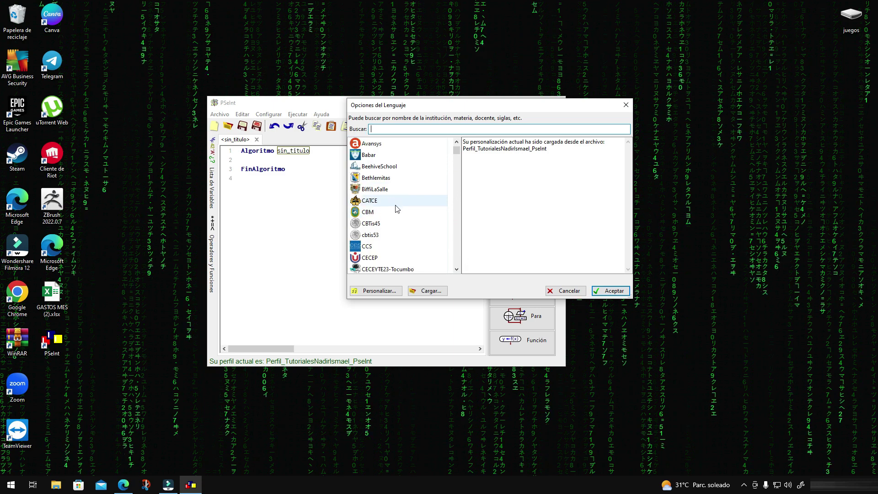
scroll(397, 211, "down", 6)
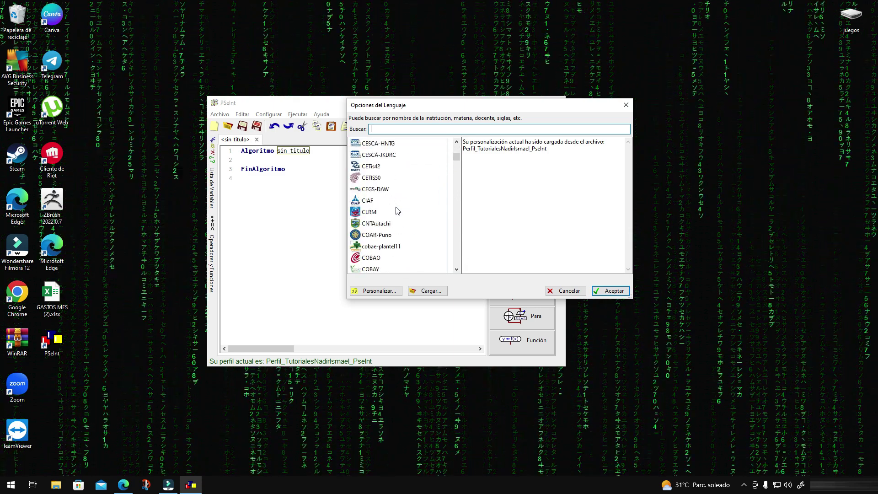
scroll(396, 210, "down", 12)
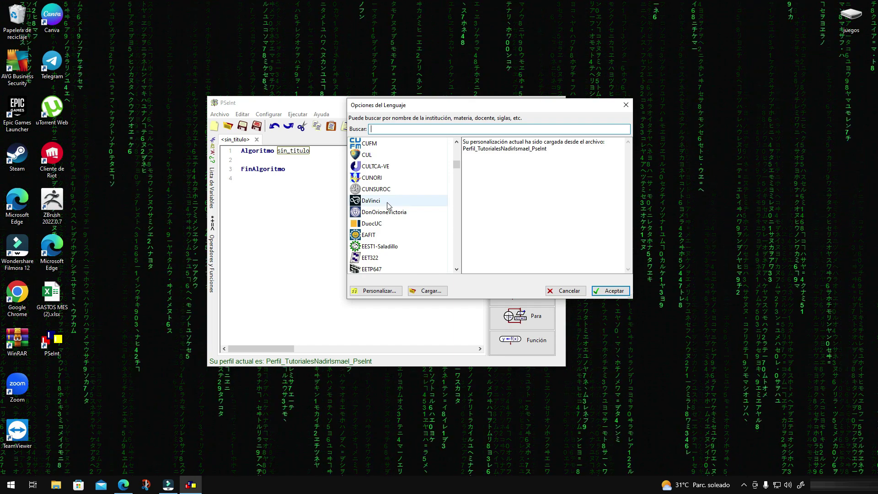
scroll(401, 228, "down", 3)
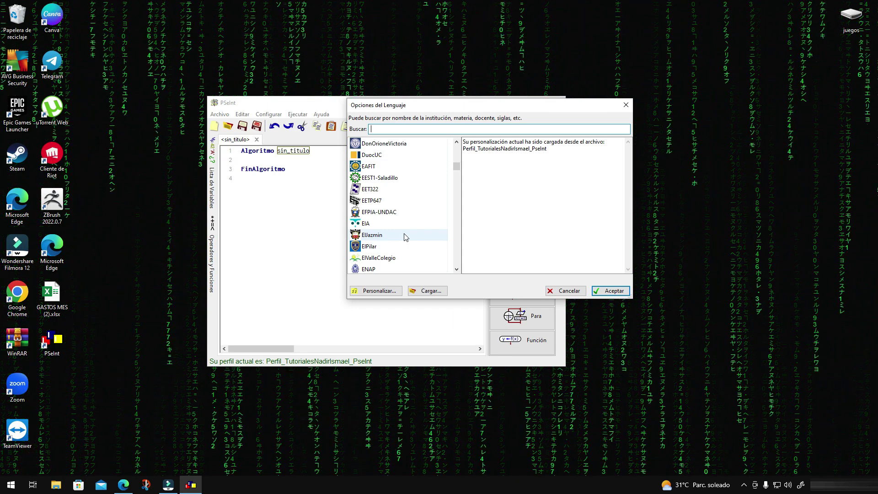
left_click(569, 291)
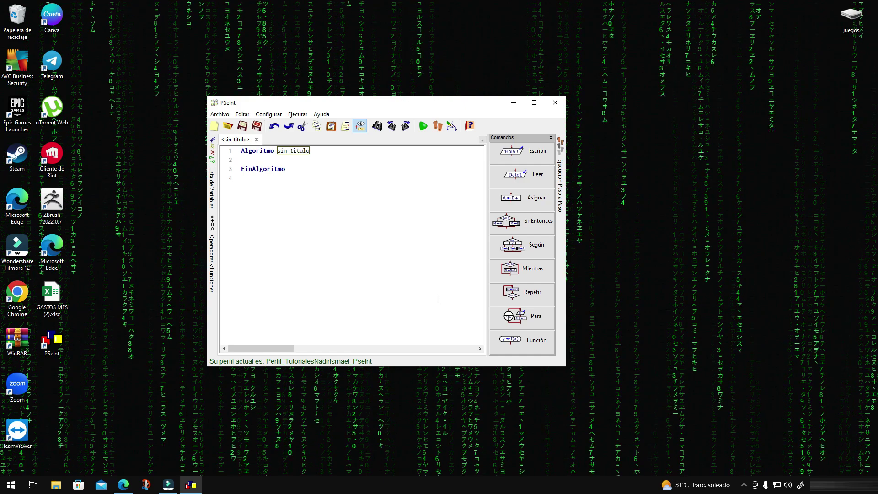
left_click_drag(359, 106, 404, 100)
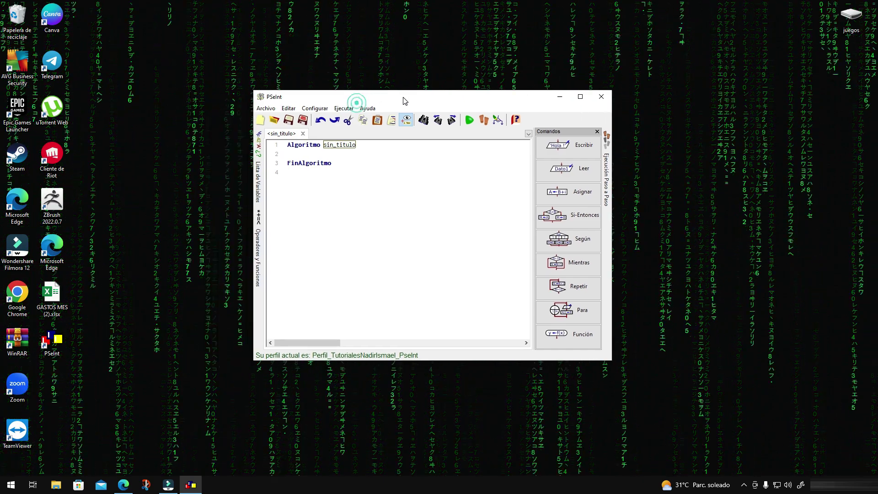